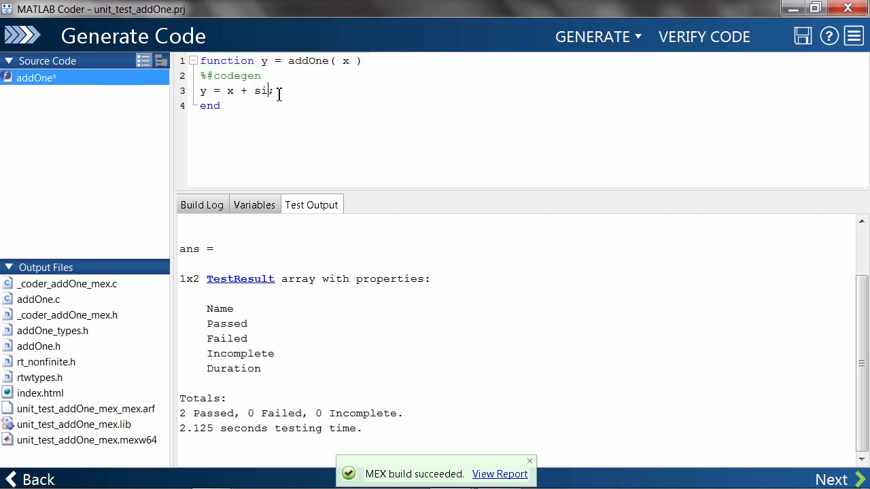
pyautogui.write('ngle(1)')
# - Save the edited addOne function and bring up MEX code verification
pyautogui.hotkey('ctrl', 's')
pyautogui.click(713, 41)
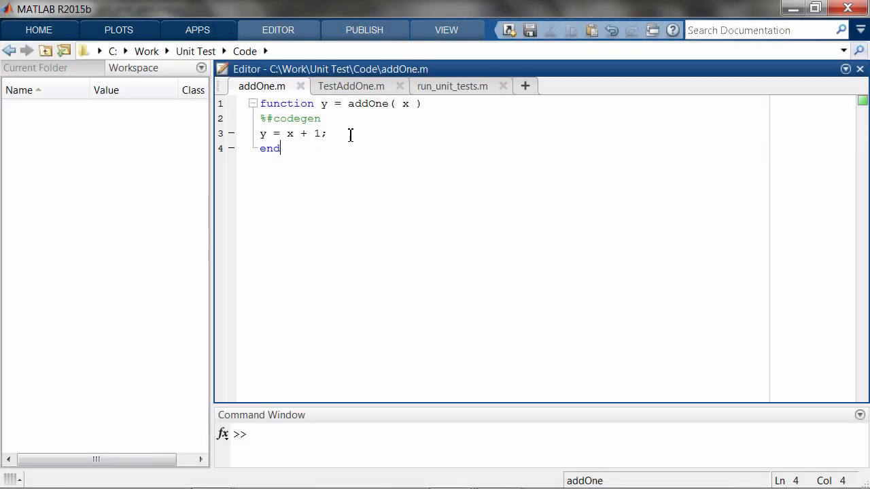
# - Review addOne.m, highlighting the function name and its y = x + 1 line
pyautogui.doubleClick(372, 108)
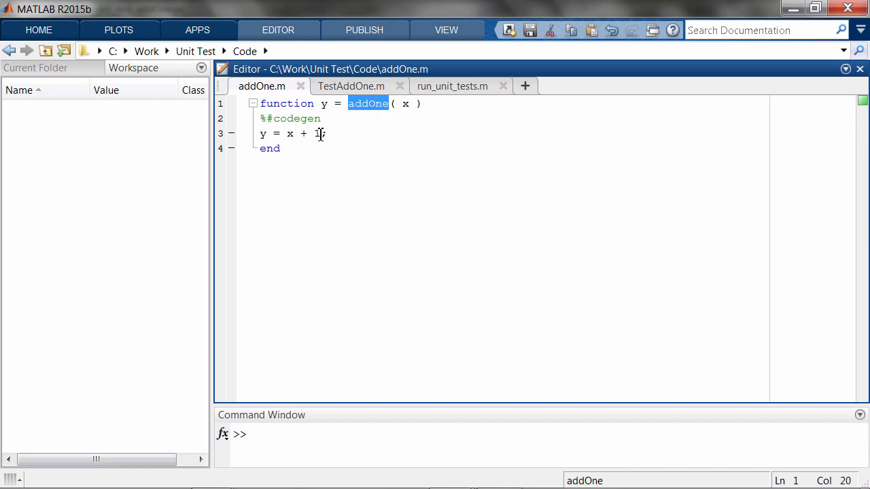
pyautogui.moveTo(328, 133); pyautogui.dragTo(237, 140)
pyautogui.click(357, 137)
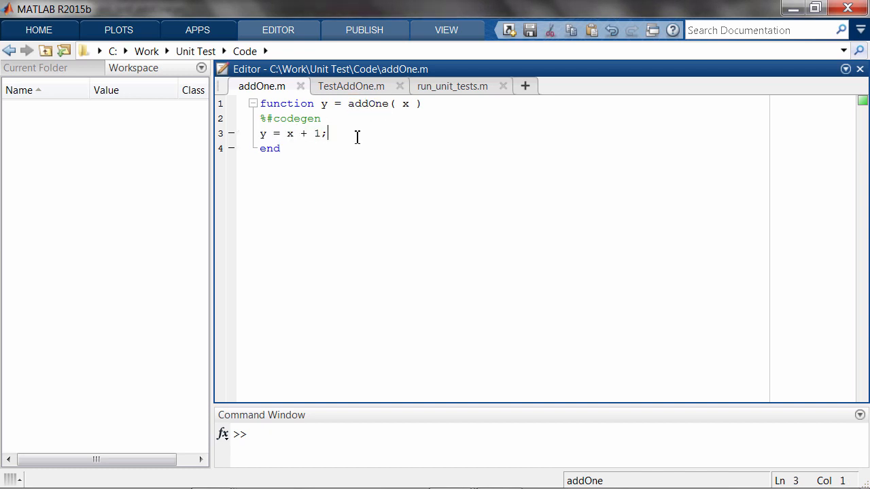
# - Review TestAddOne.m: the reallyAddsOne test with x = 1 and addsFraction with x = pi
pyautogui.click(351, 86)
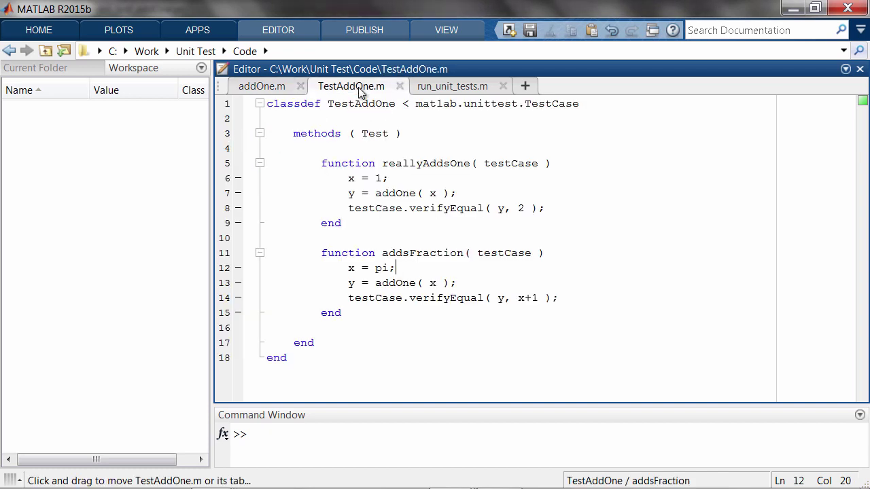
pyautogui.doubleClick(429, 163)
pyautogui.doubleClick(431, 253)
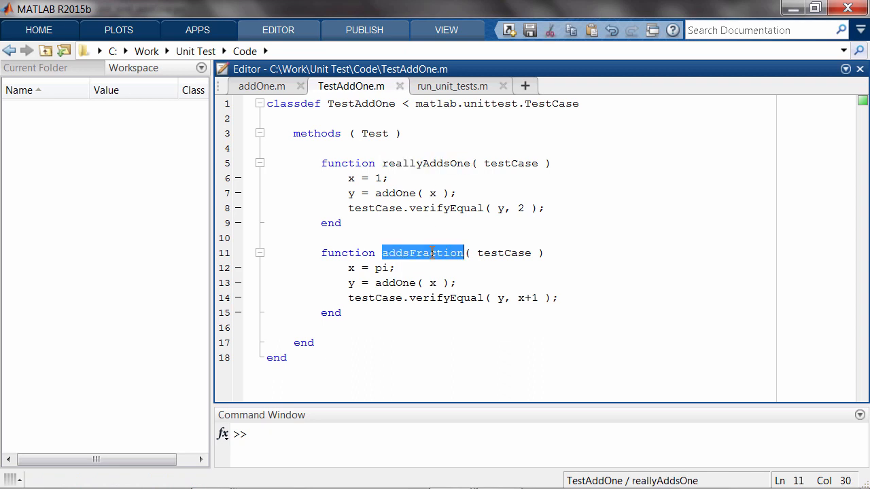
pyautogui.moveTo(348, 178); pyautogui.dragTo(389, 178)
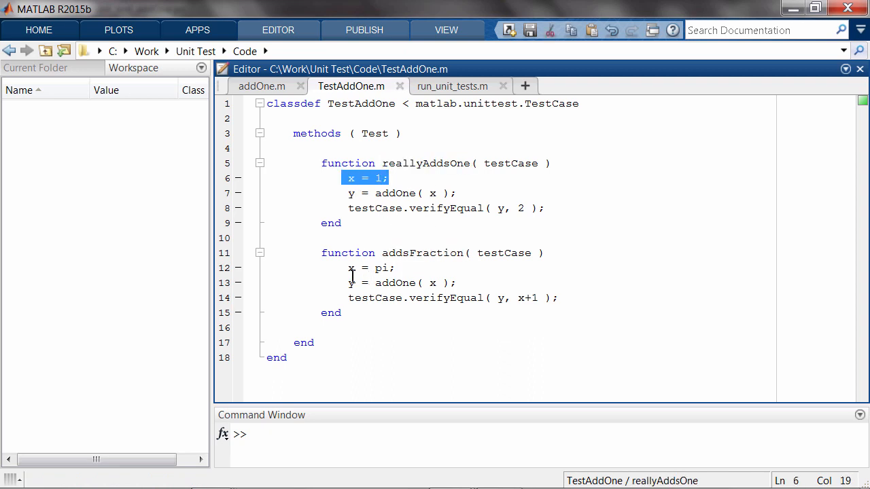
pyautogui.moveTo(348, 268); pyautogui.dragTo(396, 267)
pyautogui.click(395, 268)
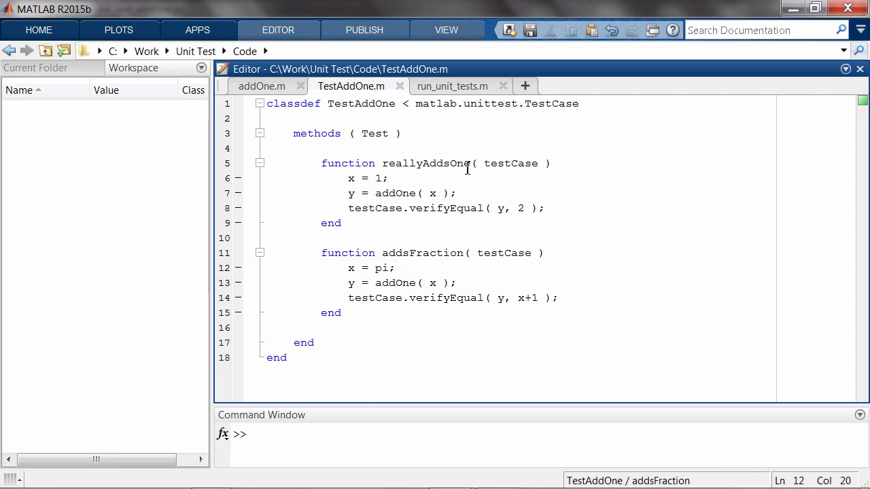
# - Review the run_unit_tests script and its runtests(pwd) line
pyautogui.click(451, 87)
pyautogui.moveTo(417, 118); pyautogui.dragTo(259, 118)
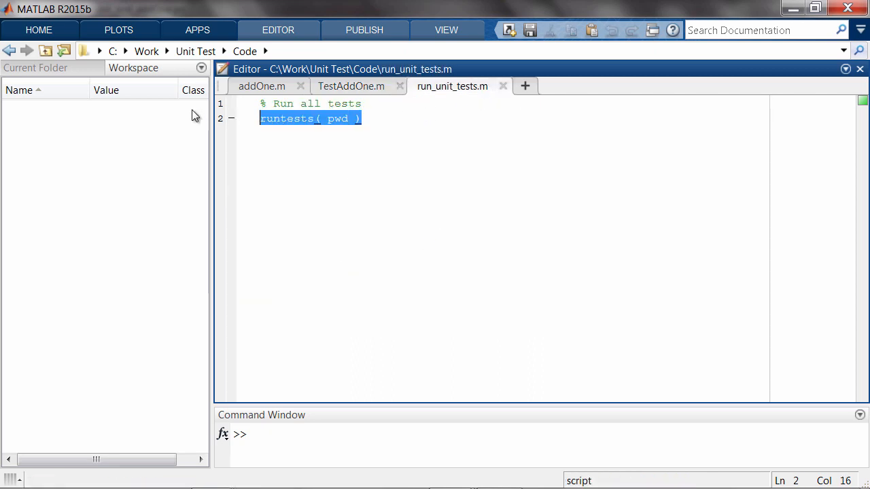
pyautogui.hotkey('ctrl', 'a')
# - Review the generated addOne C function returning x + 1.0
pyautogui.click(386, 120)
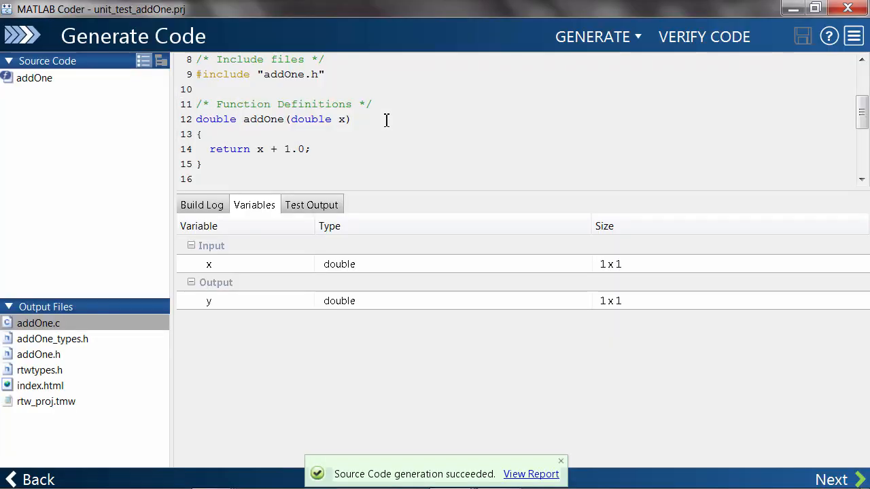
pyautogui.moveTo(213, 165); pyautogui.dragTo(196, 119)
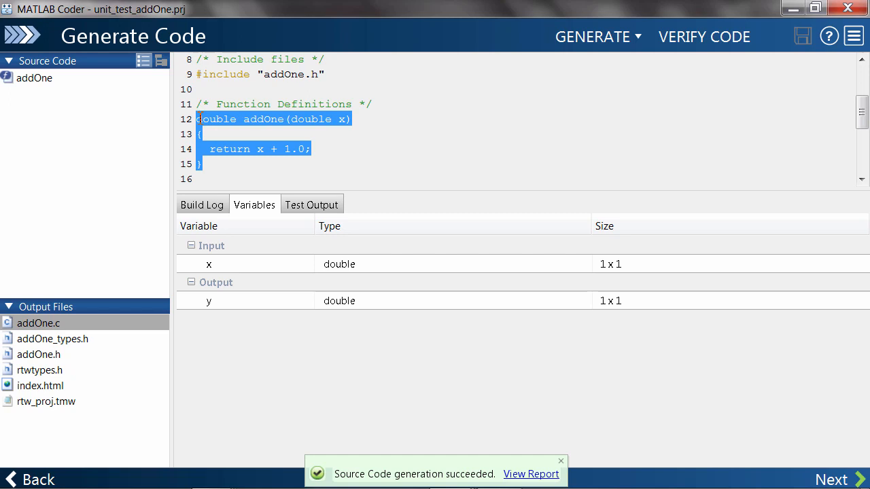
pyautogui.click(339, 147)
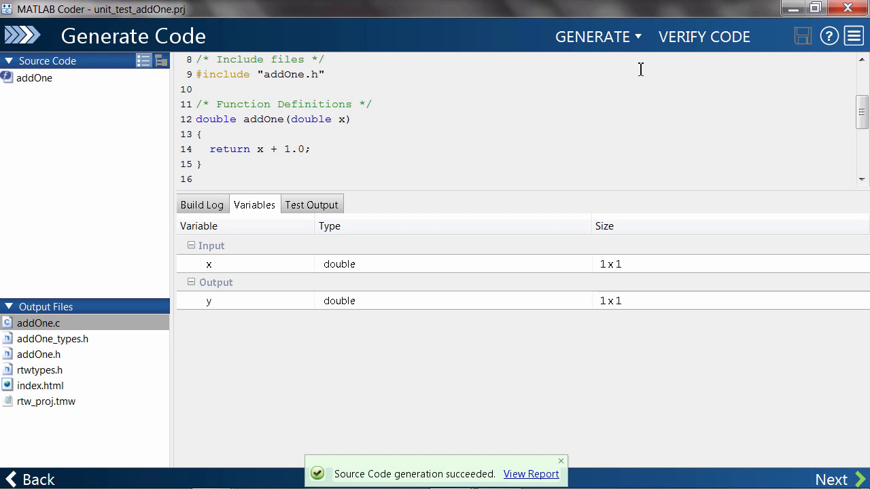
# - Set the code generation build type to MEX, producing unit_test_addOne_mex
pyautogui.click(641, 39)
pyautogui.click(506, 117)
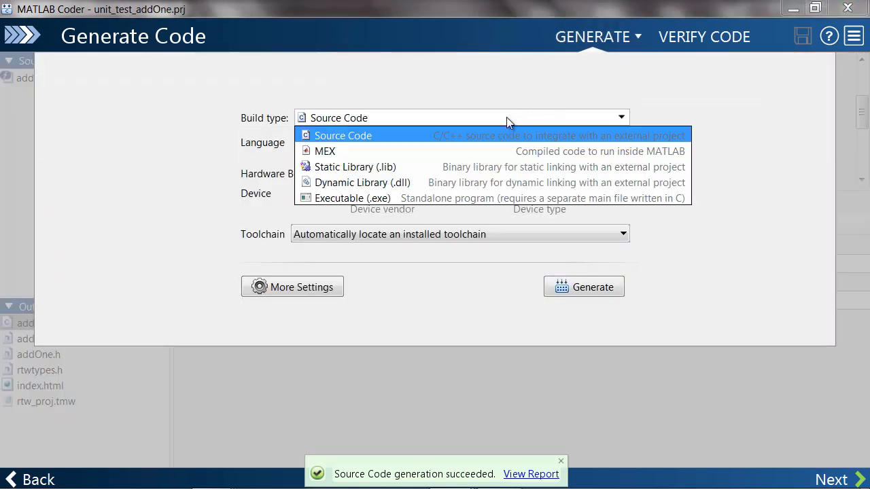
pyautogui.click(510, 150)
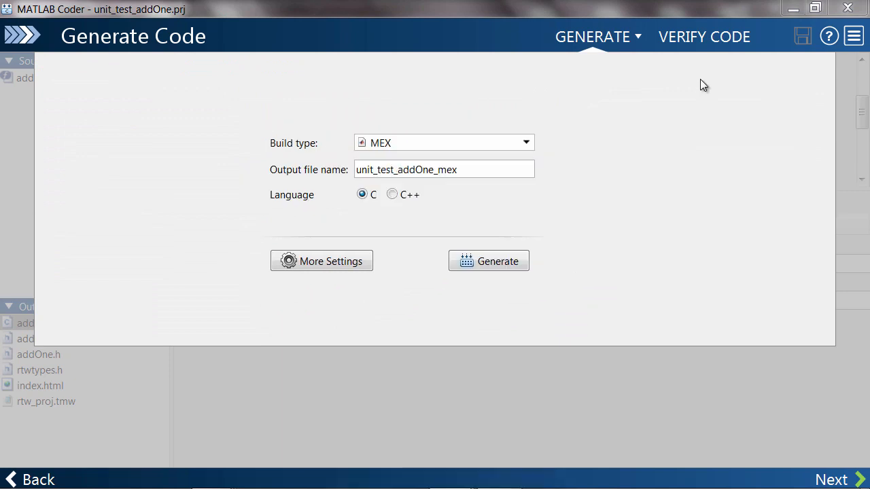
# - Run run_unit_tests against the generated MEX code and confirm the 2 Passed result
pyautogui.click(711, 38)
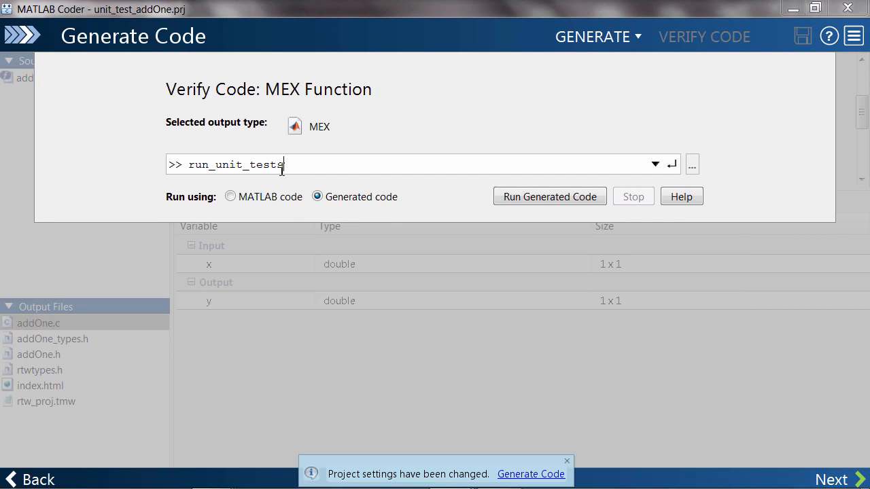
pyautogui.moveTo(292, 165); pyautogui.dragTo(179, 166)
pyautogui.click(388, 168)
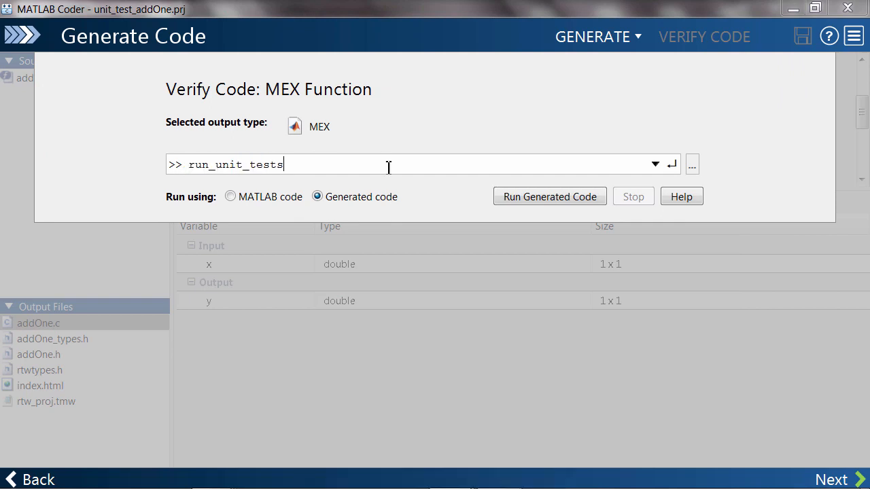
pyautogui.click(566, 199)
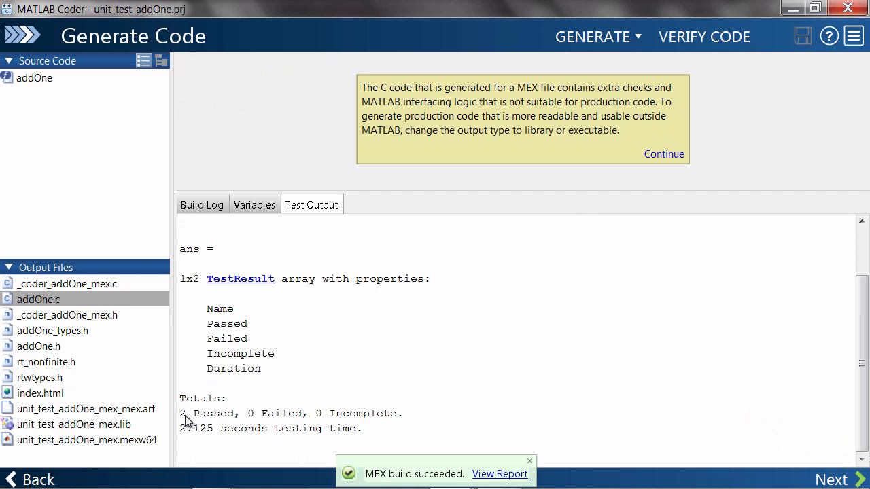
pyautogui.moveTo(179, 413); pyautogui.dragTo(235, 414)
pyautogui.click(237, 422)
# - Edit addOne line 3 to y = x + single(1) and save the function
pyautogui.click(95, 70)
pyautogui.click(278, 92)
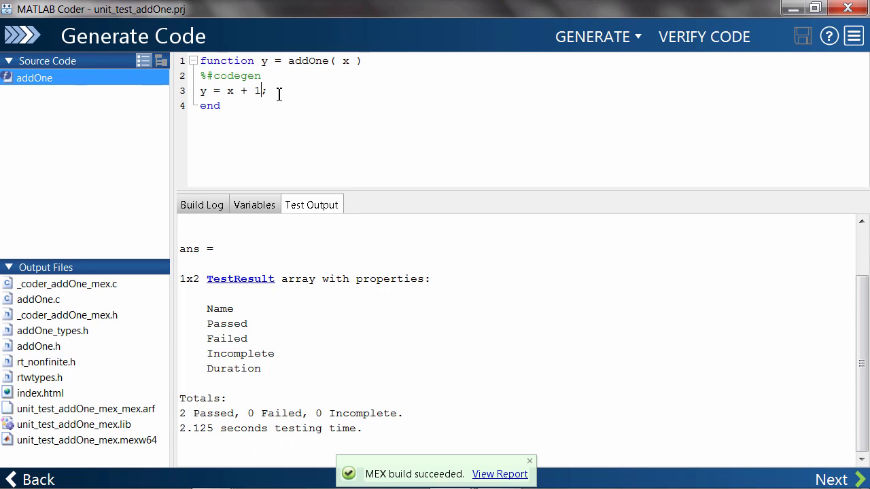
pyautogui.press('BackSpace')
pyautogui.write('single(1)')
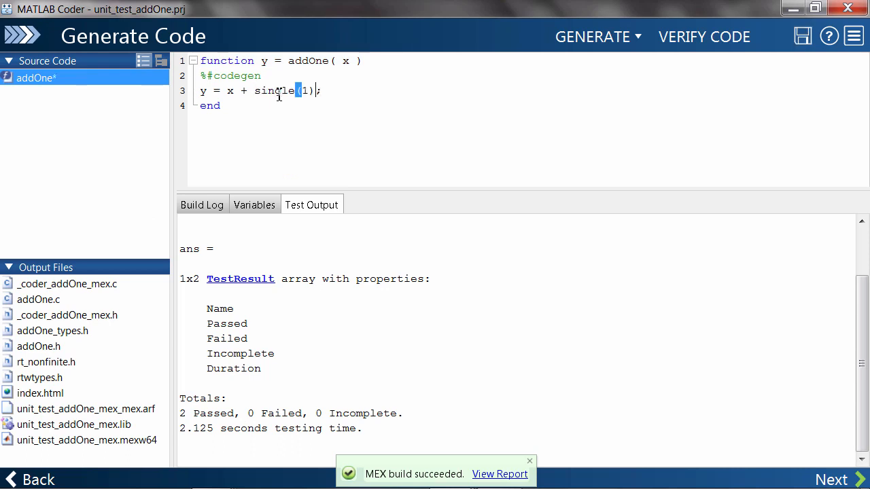
pyautogui.hotkey('ctrl', 's')
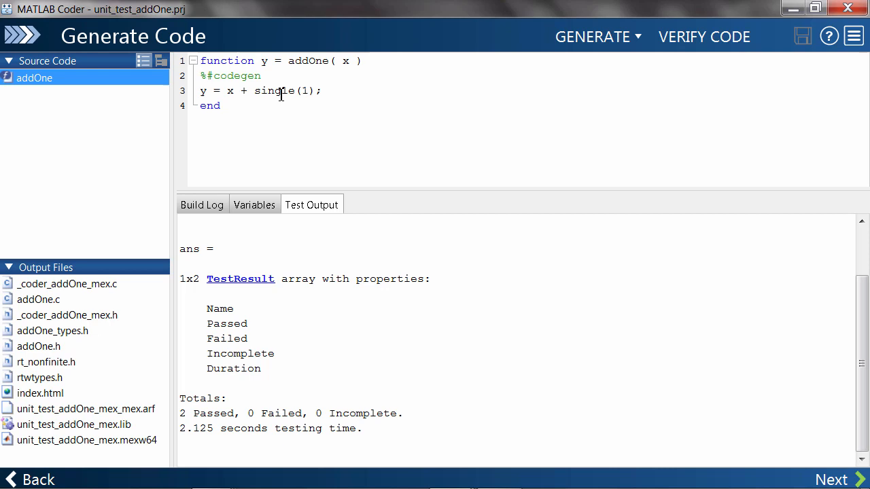
# - Rerun the unit tests on the rebuilt MEX and see the 2 Failed tally
pyautogui.click(712, 38)
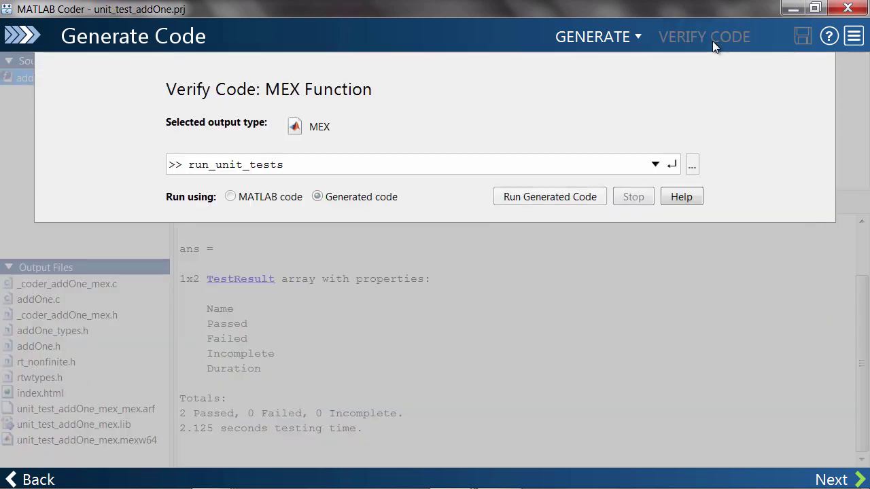
pyautogui.click(584, 197)
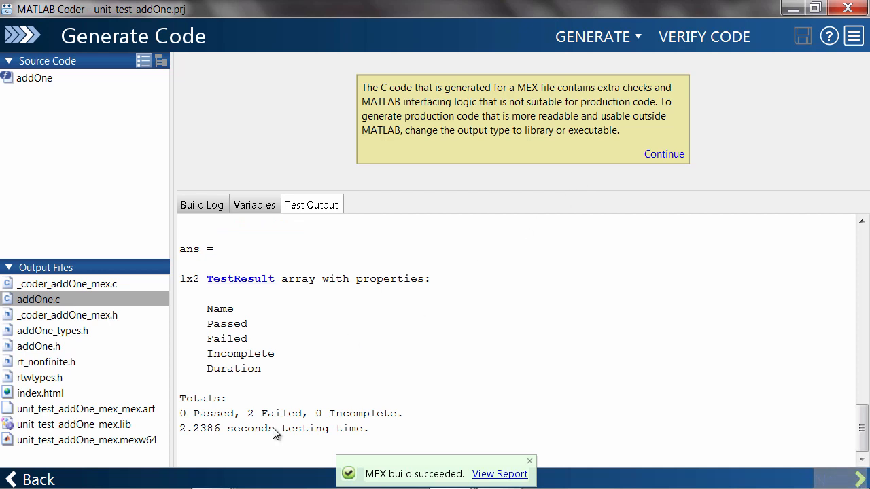
pyautogui.moveTo(249, 413); pyautogui.dragTo(302, 413)
pyautogui.click(309, 415)
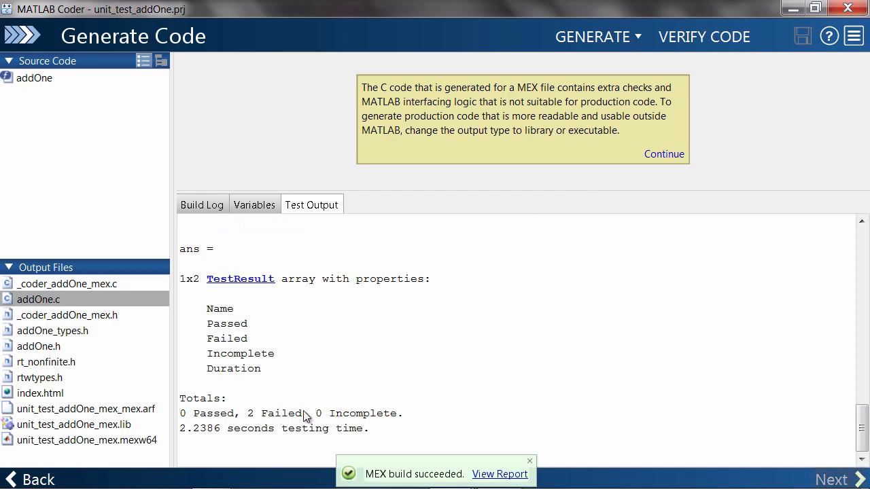
pyautogui.moveTo(862, 428); pyautogui.dragTo(862, 328)
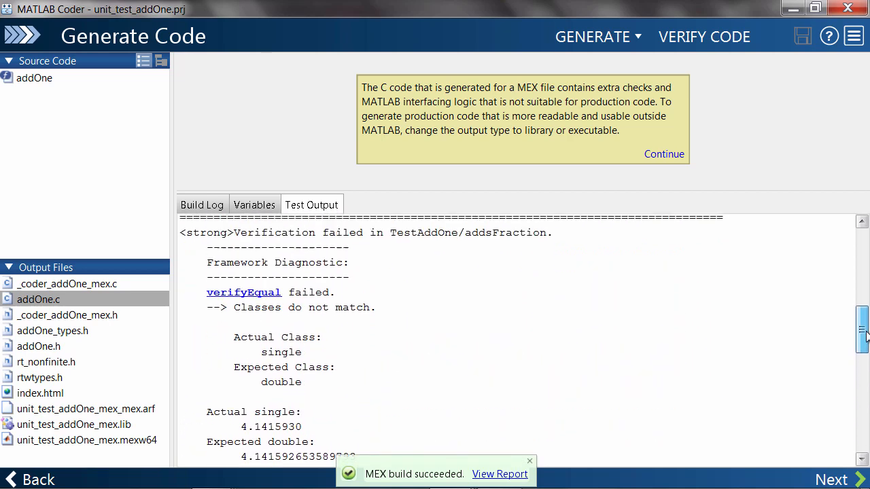
# - Inspect the addsFraction failure: Classes do not match, single 4.1415930 versus expected double 4.141592653589793
pyautogui.doubleClick(537, 248)
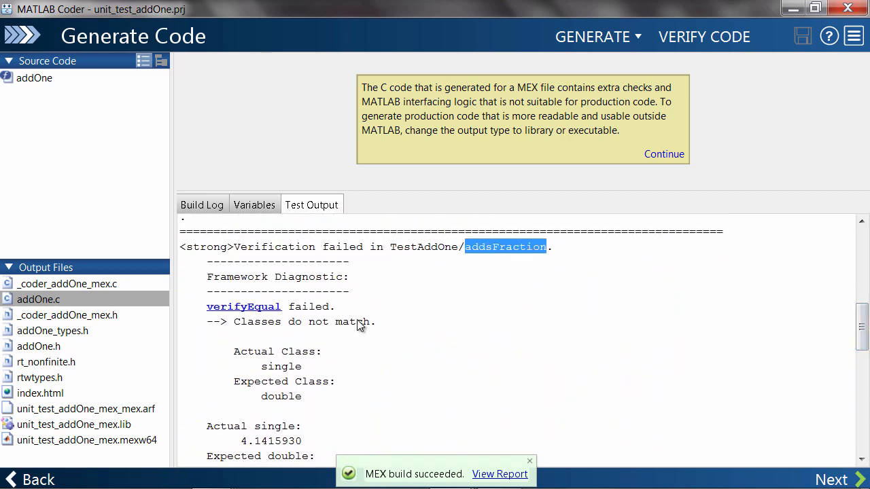
pyautogui.moveTo(231, 322); pyautogui.dragTo(378, 322)
pyautogui.click(394, 325)
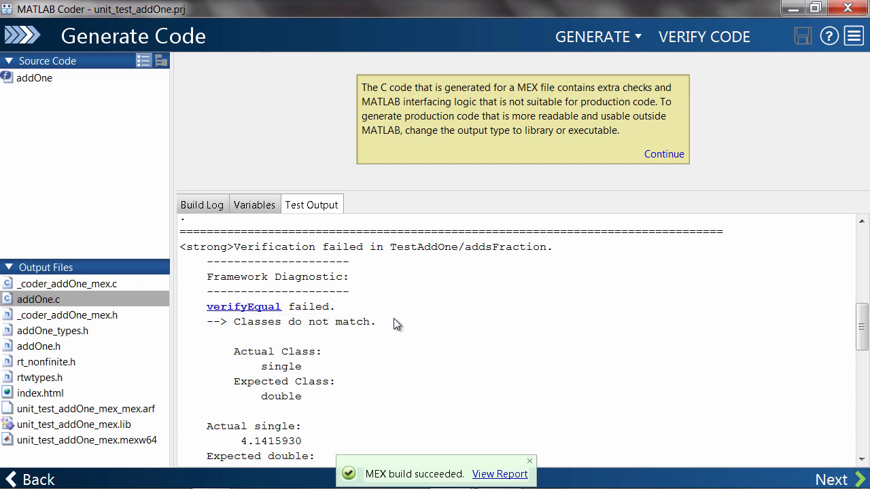
pyautogui.moveTo(231, 351); pyautogui.dragTo(333, 398)
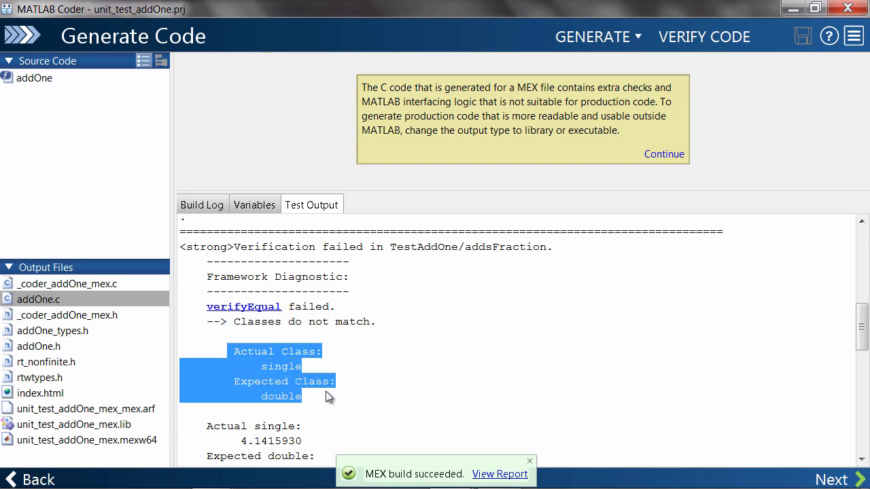
pyautogui.click(332, 399)
pyautogui.moveTo(861, 327); pyautogui.dragTo(861, 343)
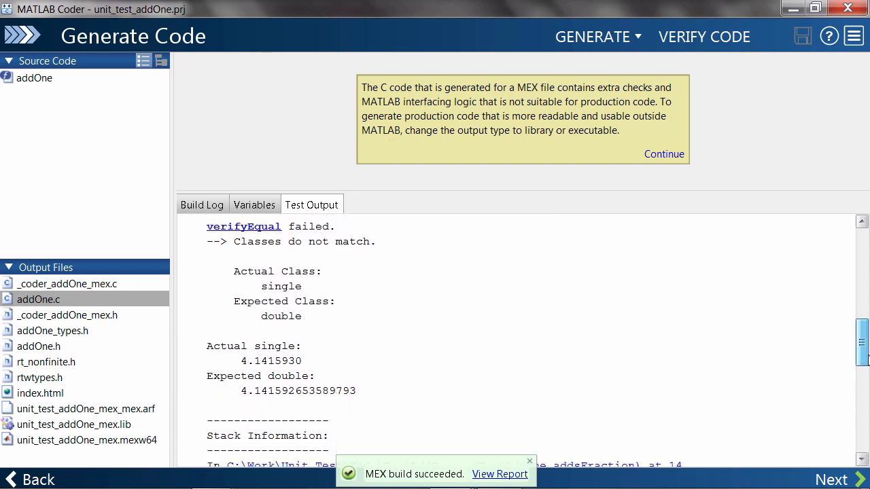
pyautogui.moveTo(289, 393); pyautogui.dragTo(364, 397)
pyautogui.click(364, 397)
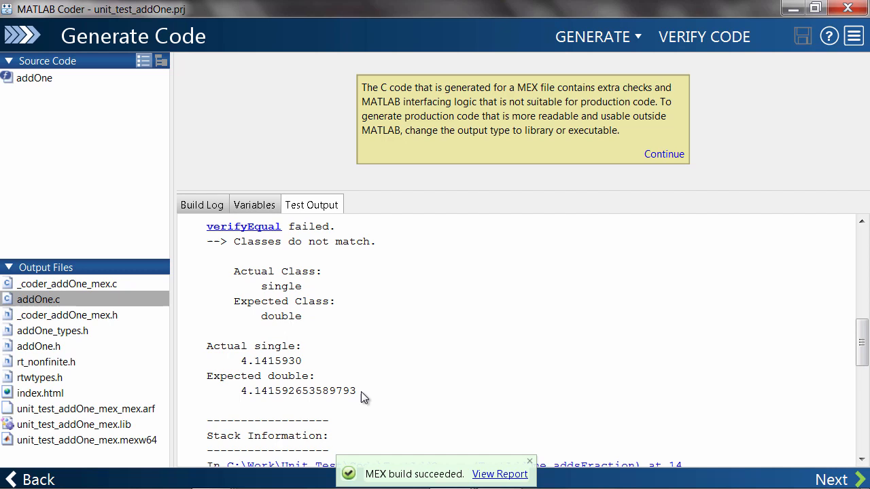
# - Change addOne line 3 back to y = x + 1 and save the function
pyautogui.click(133, 79)
pyautogui.click(342, 98)
pyautogui.press('BackSpace')
pyautogui.press('BackSpace')
pyautogui.press('BackSpace')
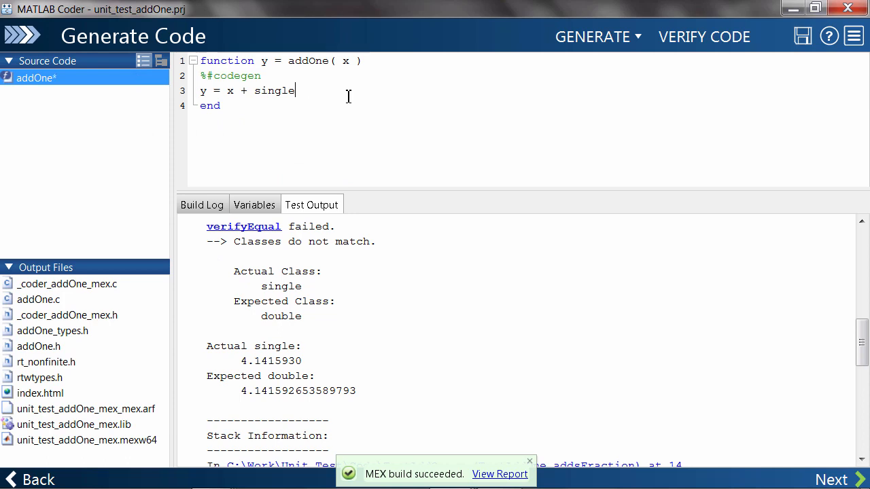
pyautogui.press('BackSpace')
pyautogui.press('BackSpace')
pyautogui.press('BackSpace')
pyautogui.hotkey('ctrl', 's')
pyautogui.write('1;')
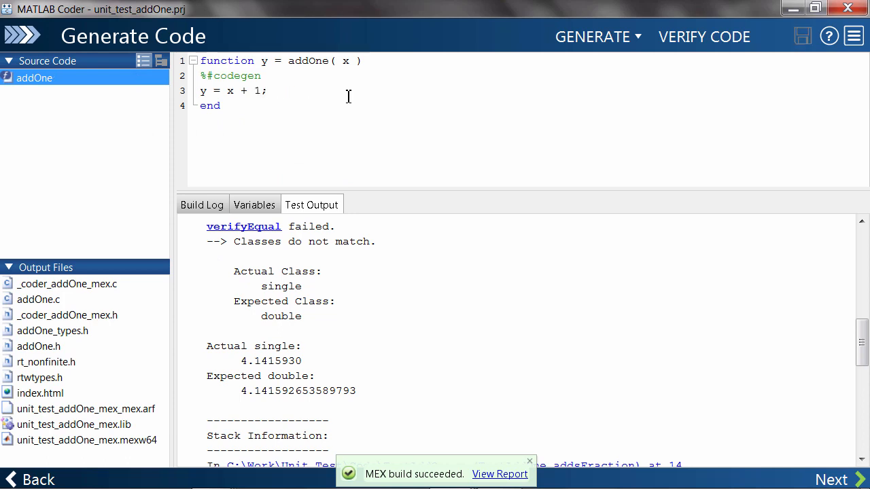
# - Rerun the unit tests on the generated MEX and confirm 2 Passed, 0 Failed
pyautogui.click(704, 37)
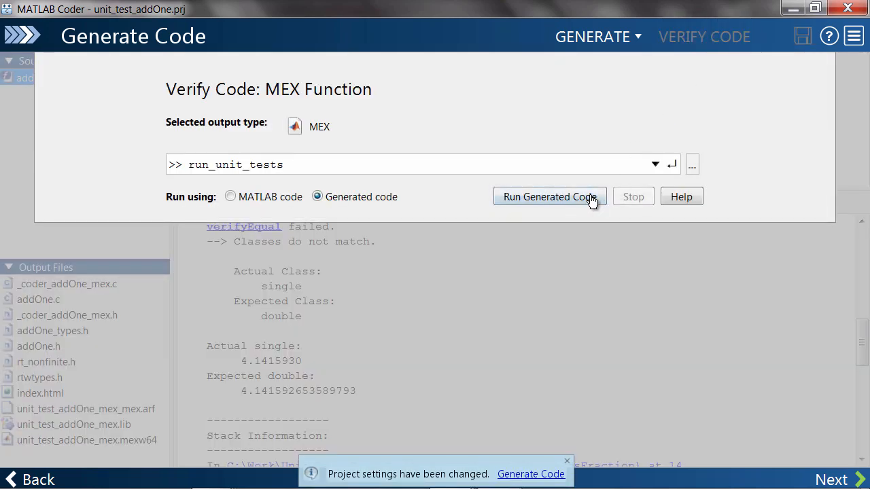
pyautogui.click(550, 196)
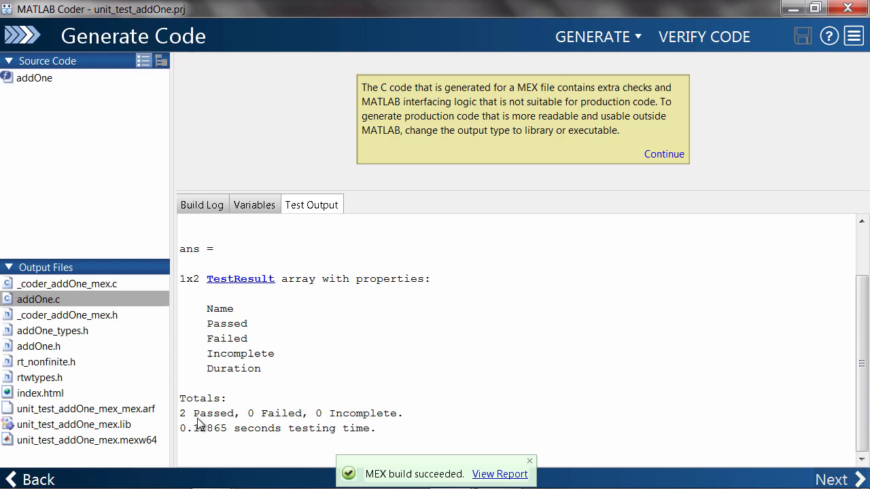
pyautogui.moveTo(190, 416); pyautogui.dragTo(234, 416)
pyautogui.click(230, 419)
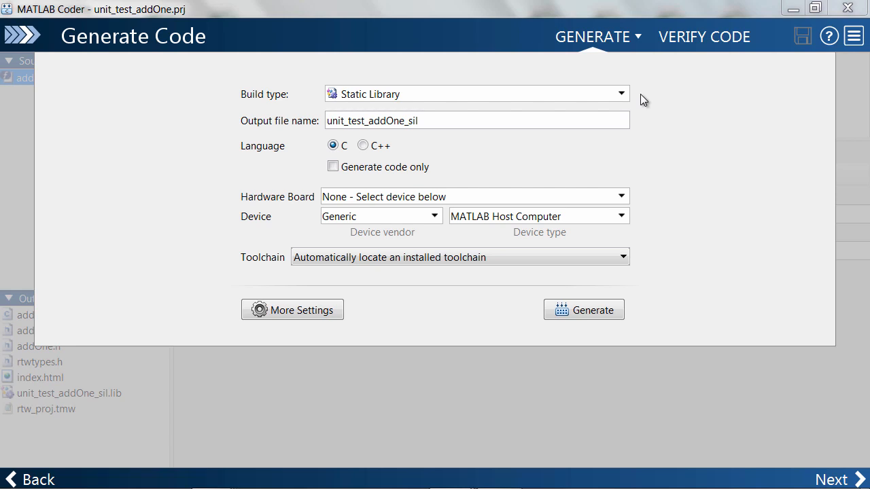
# - Keep the build type as Static Library and bring up software-in-the-loop verification
pyautogui.click(623, 94)
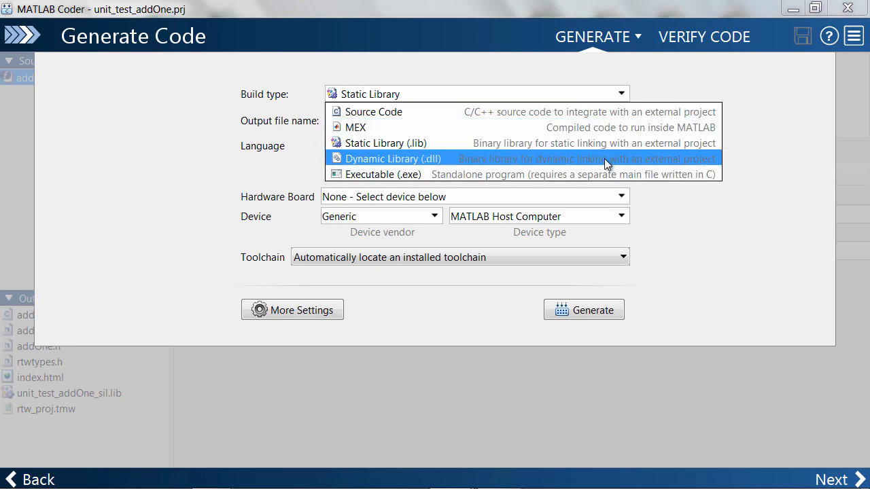
pyautogui.click(605, 143)
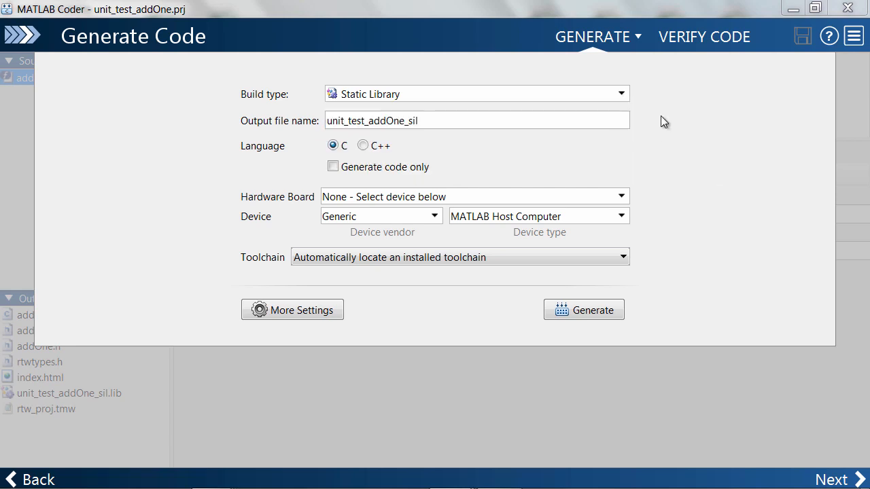
pyautogui.click(714, 36)
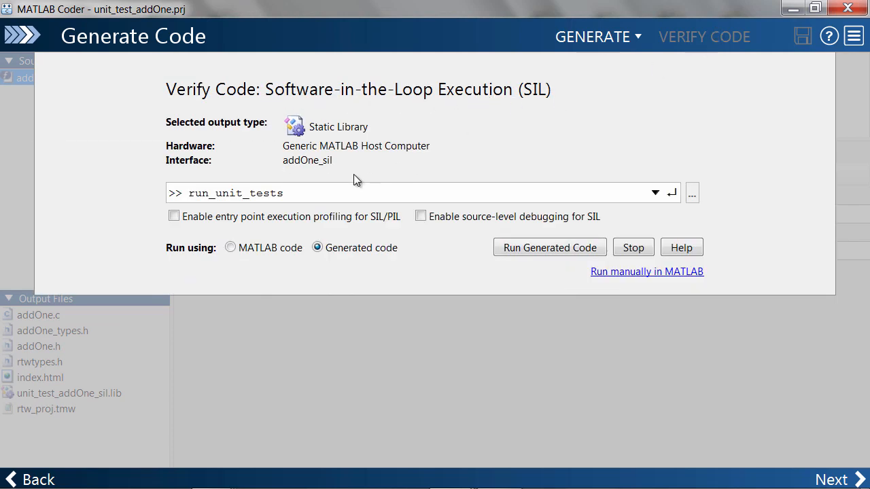
# - Run run_unit_tests on the SIL static library and see both tests fail on a single-versus-double class mismatch
pyautogui.click(354, 192)
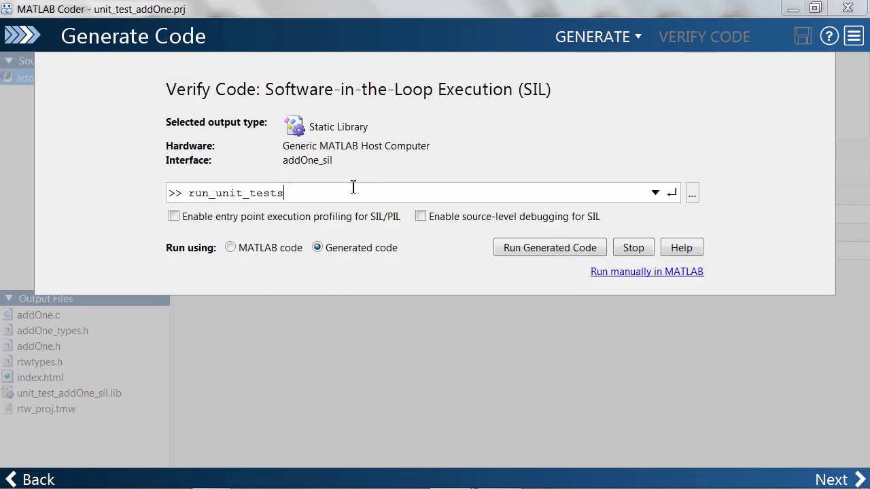
pyautogui.click(561, 247)
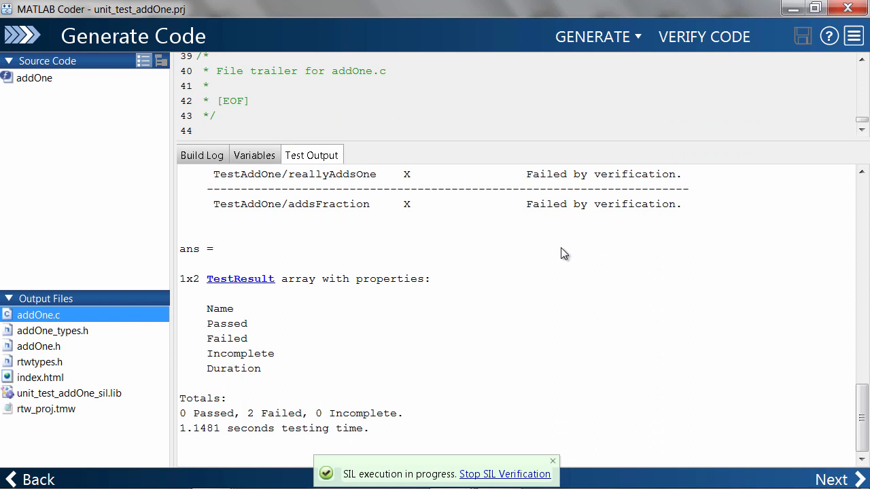
pyautogui.moveTo(248, 415); pyautogui.dragTo(301, 416)
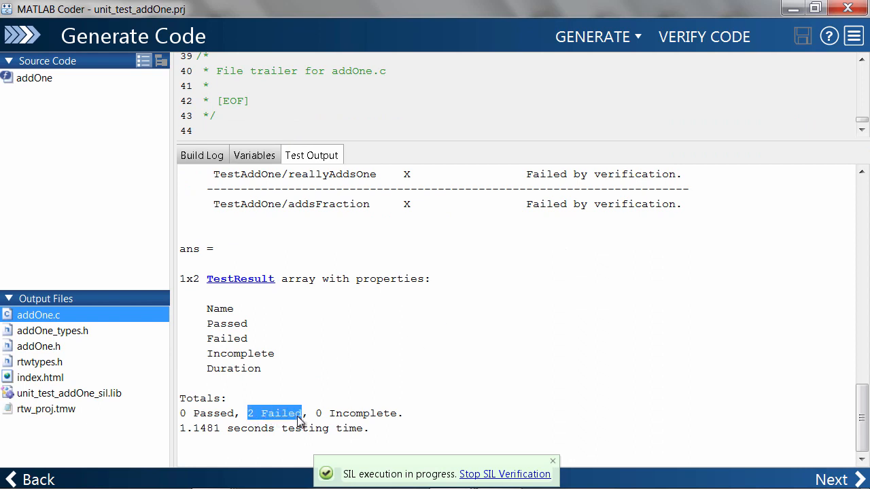
pyautogui.click(319, 421)
pyautogui.moveTo(861, 421); pyautogui.dragTo(863, 312)
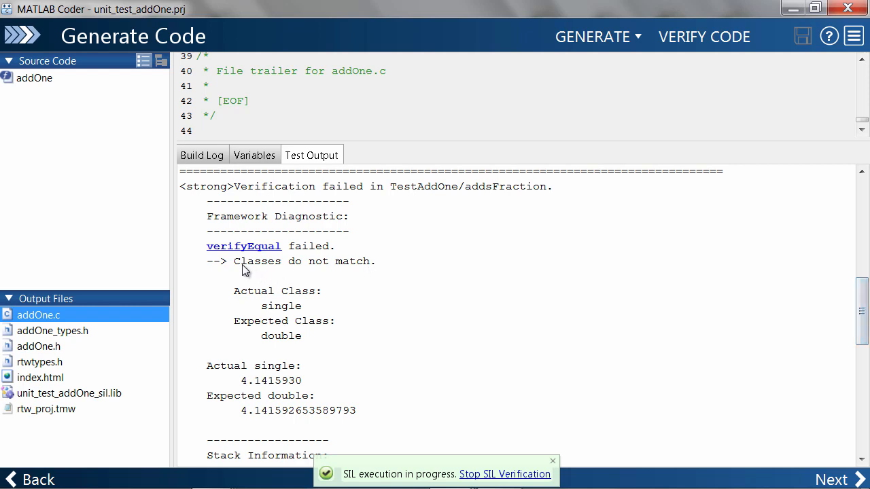
pyautogui.moveTo(240, 262); pyautogui.dragTo(311, 341)
pyautogui.click(310, 341)
# - Change addOne line 3 back to y = x + 1 and save the function
pyautogui.click(125, 77)
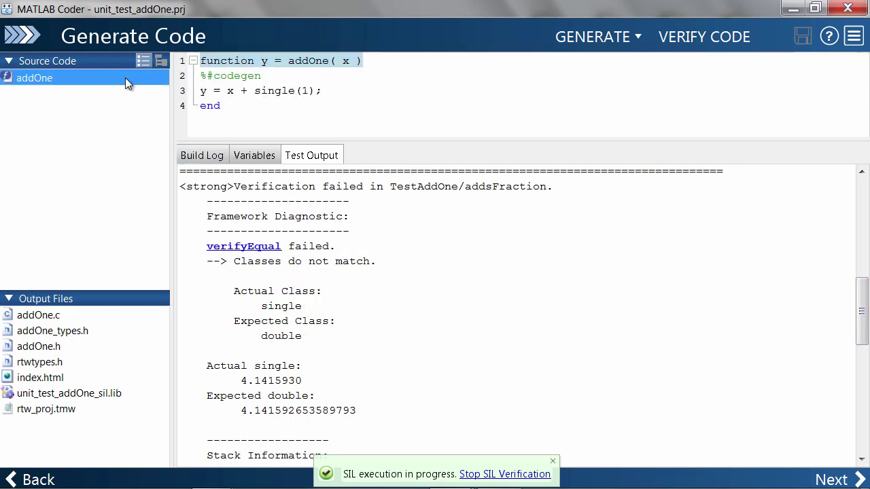
pyautogui.click(363, 89)
pyautogui.press('BackSpace')
pyautogui.press('BackSpace')
pyautogui.press('BackSpace')
pyautogui.press('BackSpace')
pyautogui.press('BackSpace')
pyautogui.press('BackSpace')
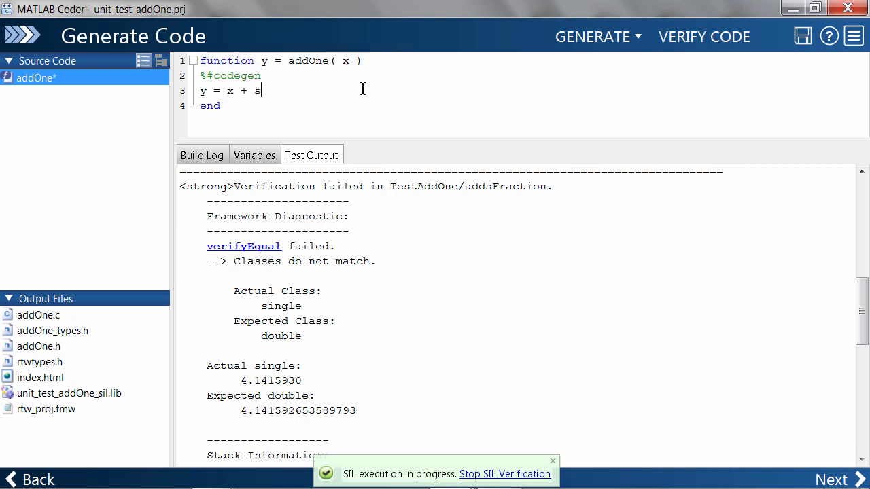
pyautogui.hotkey('ctrl', 's')
# - Rerun run_unit_tests on the SIL static library generated code
pyautogui.click(704, 37)
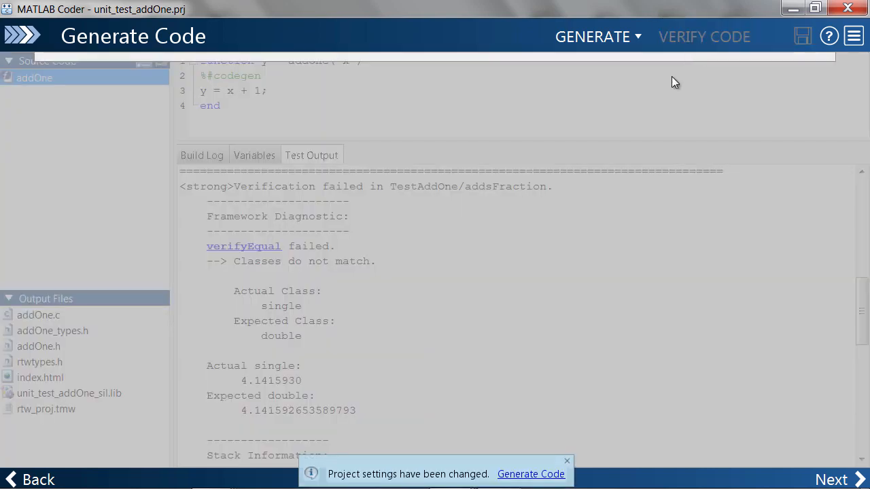
pyautogui.click(550, 247)
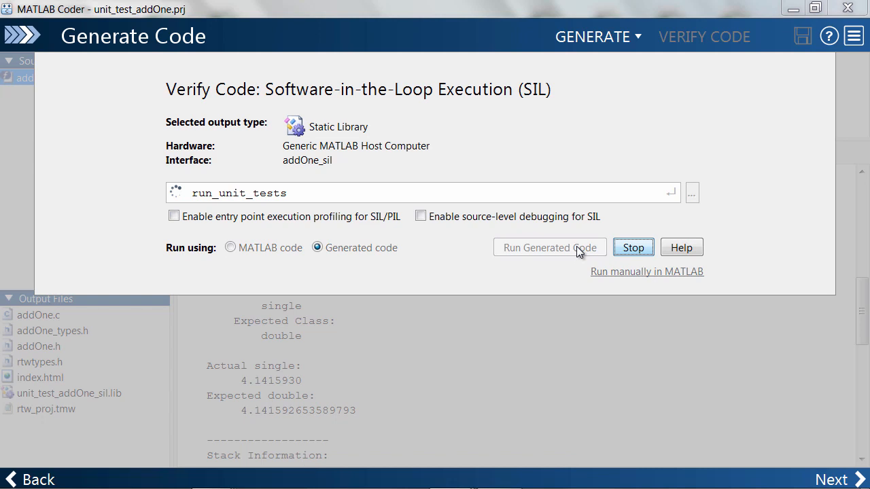